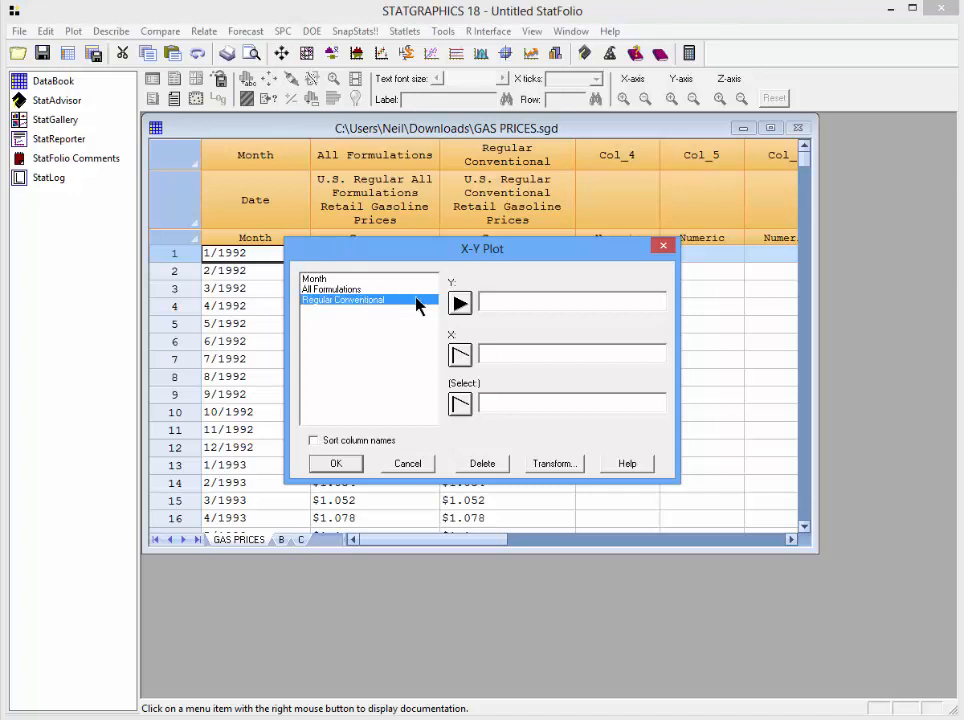
# Create an X-Y plot with Regular Conventional as the Y variable and Month as the X variable
pyautogui.click(460, 305)
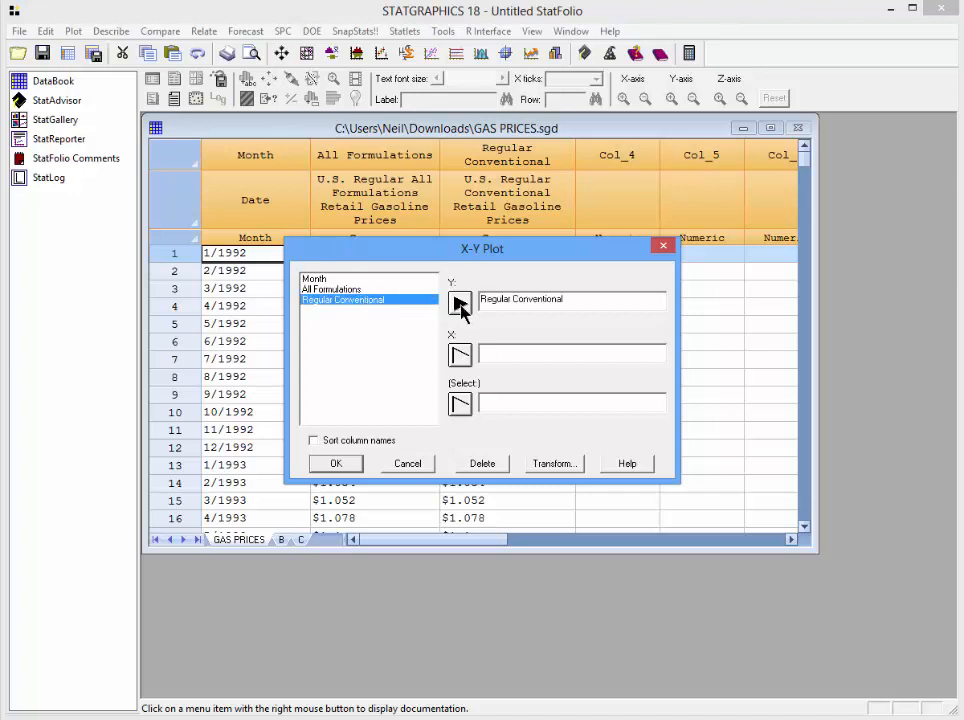
pyautogui.click(330, 279)
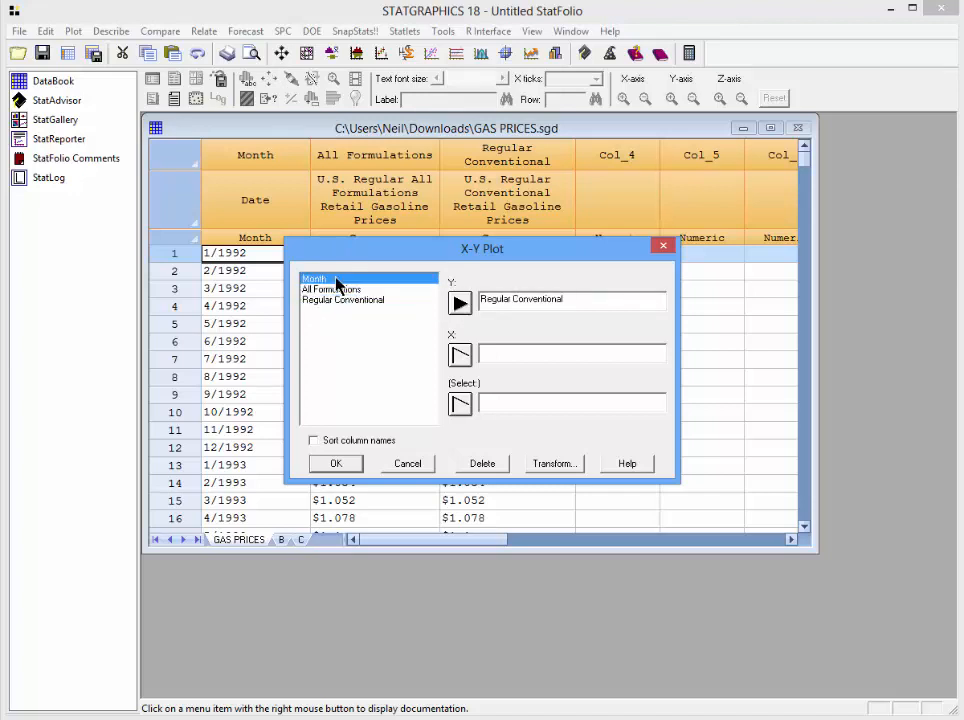
pyautogui.click(459, 355)
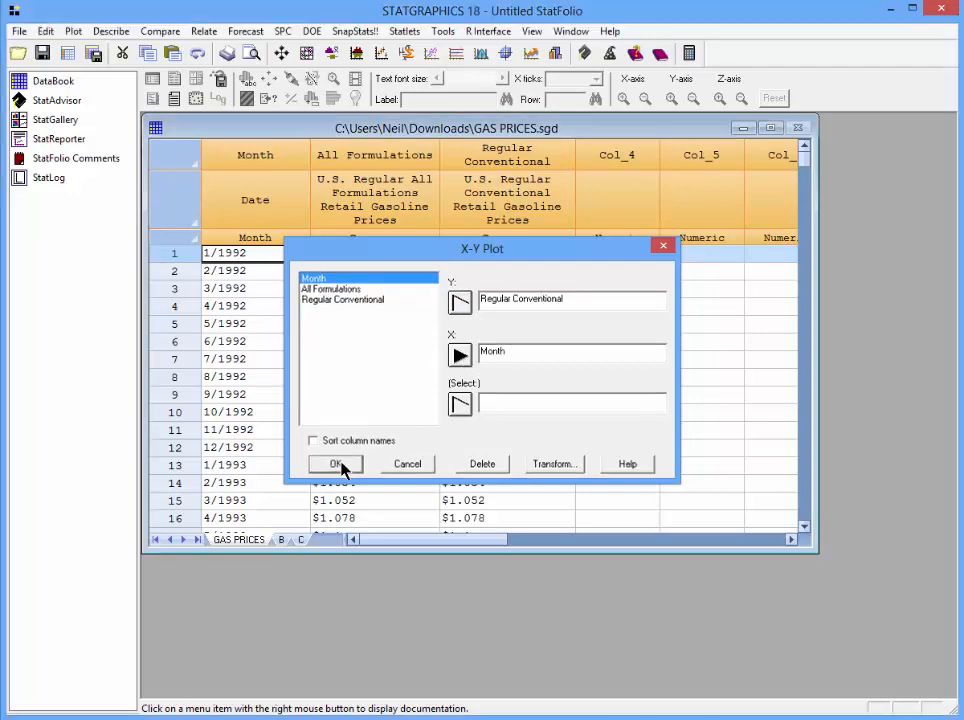
pyautogui.click(340, 466)
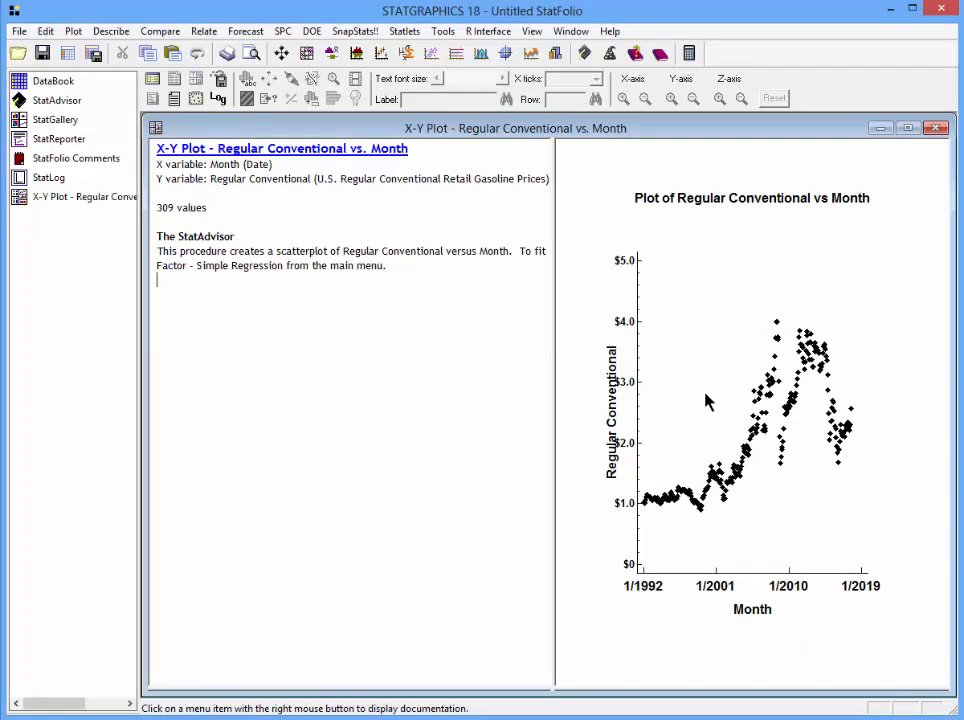
# Enlarge the Regular Conventional vs Month plot and connect its points with lines
pyautogui.doubleClick(705, 400)
pyautogui.rightClick(659, 255)
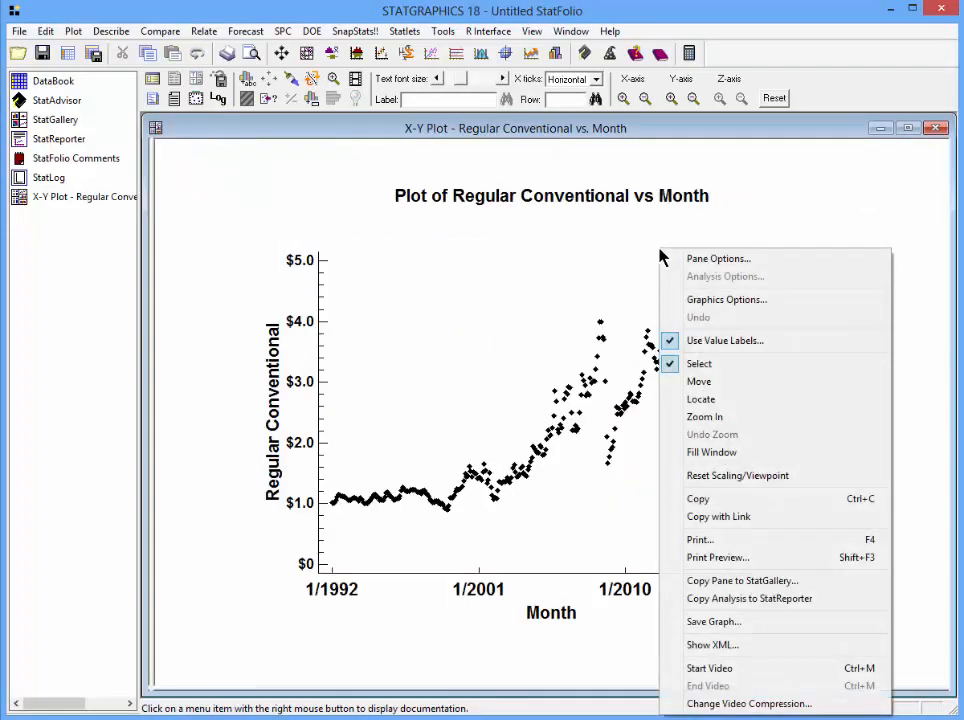
pyautogui.click(670, 257)
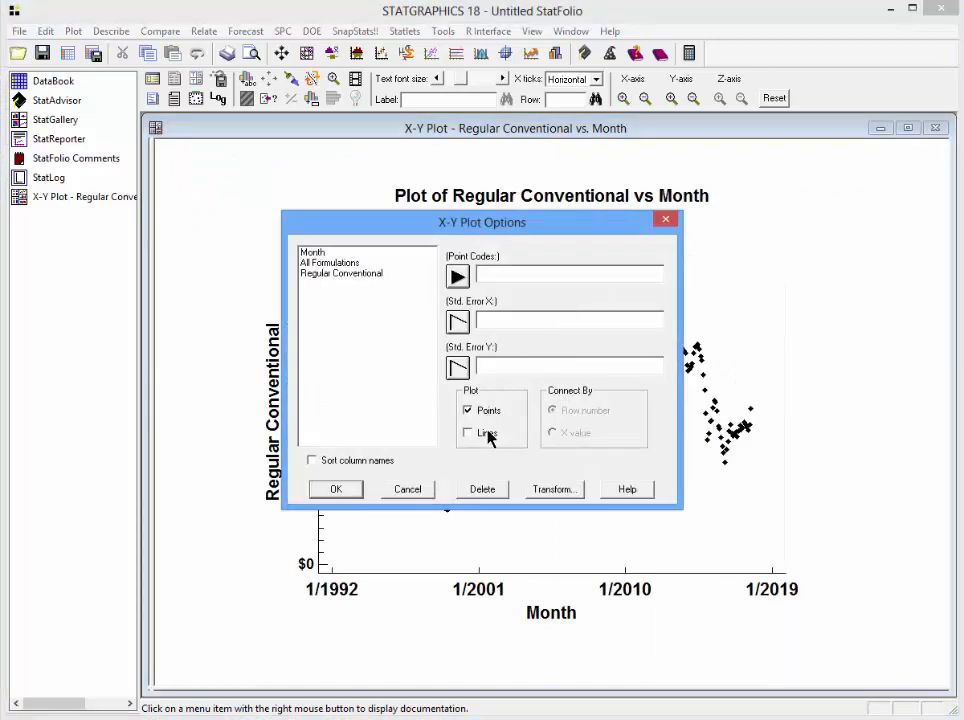
pyautogui.click(487, 434)
pyautogui.click(337, 492)
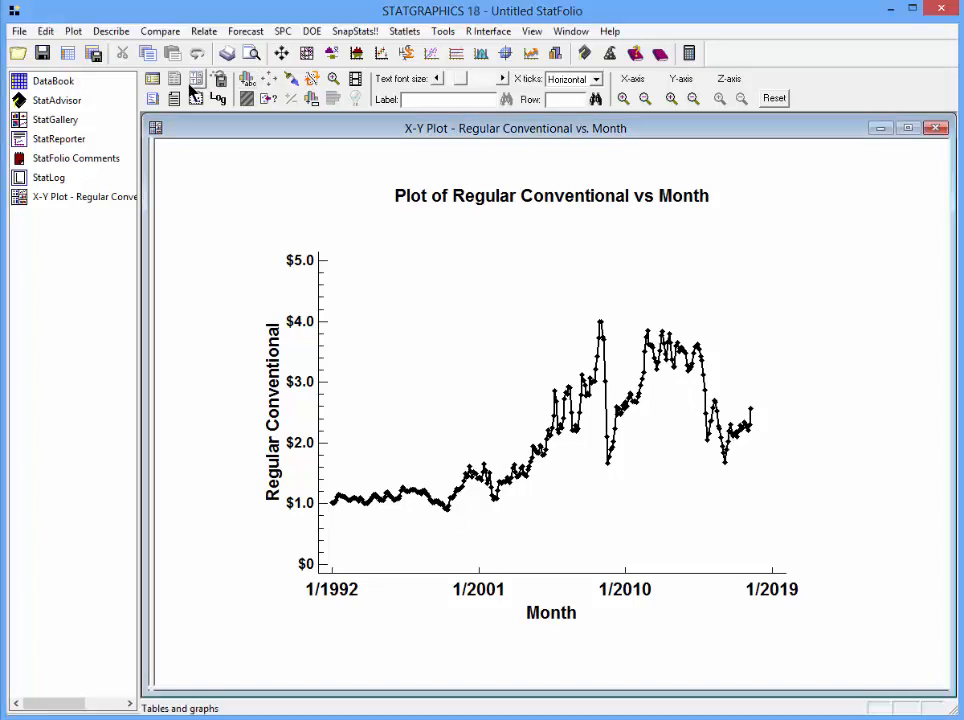
# Change the X-Y plot's Y variable to LOG(Regular Conventional) and regenerate the plot
pyautogui.click(152, 79)
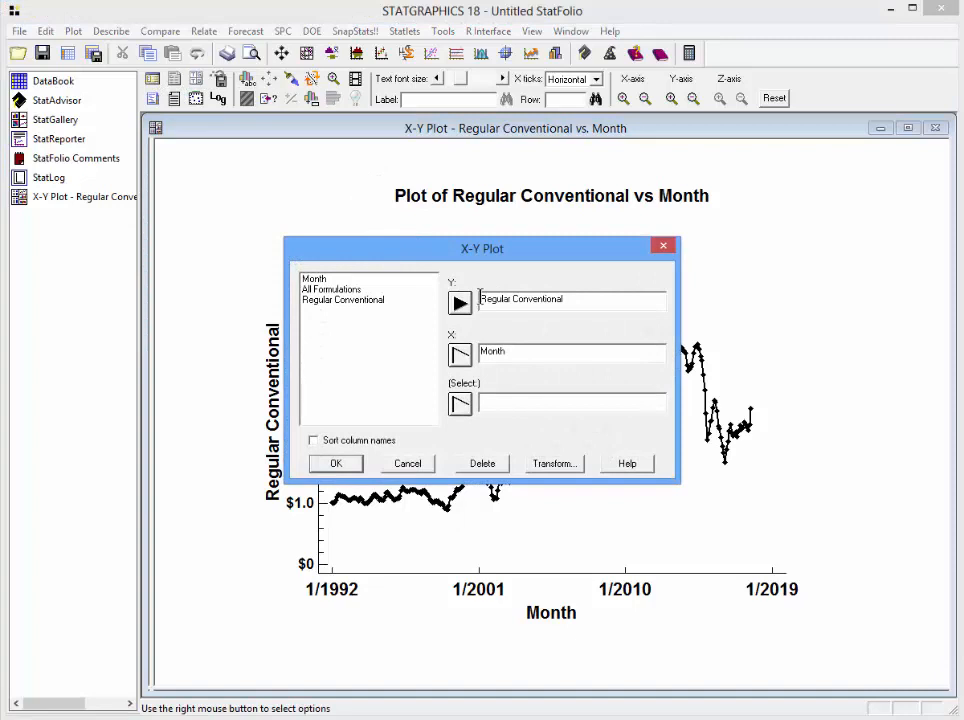
pyautogui.click(480, 298)
pyautogui.write('LO')
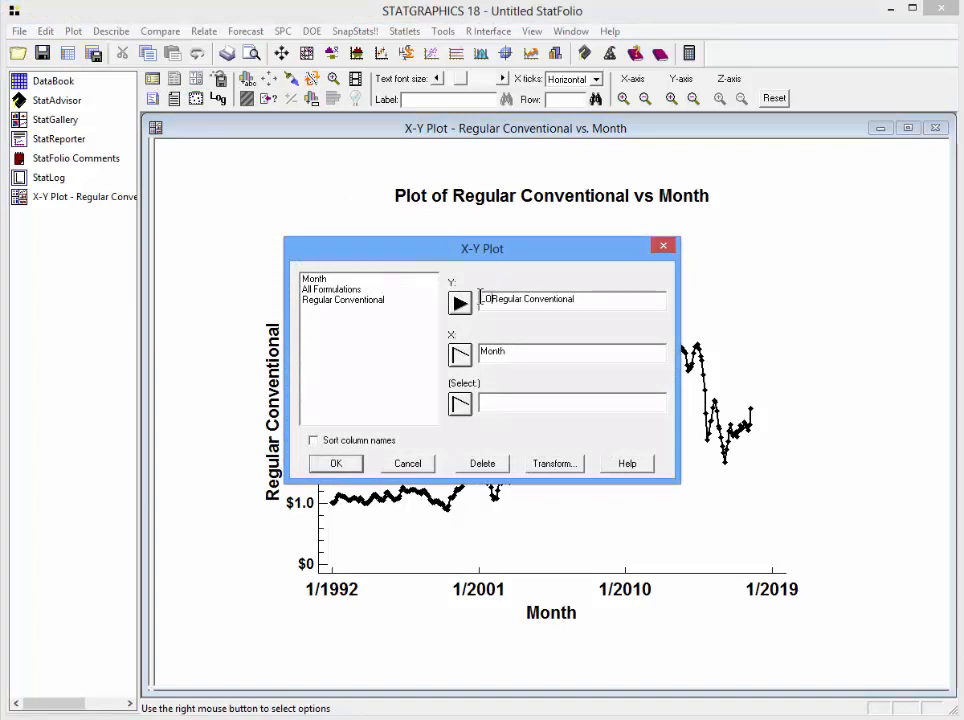
pyautogui.write('G(')
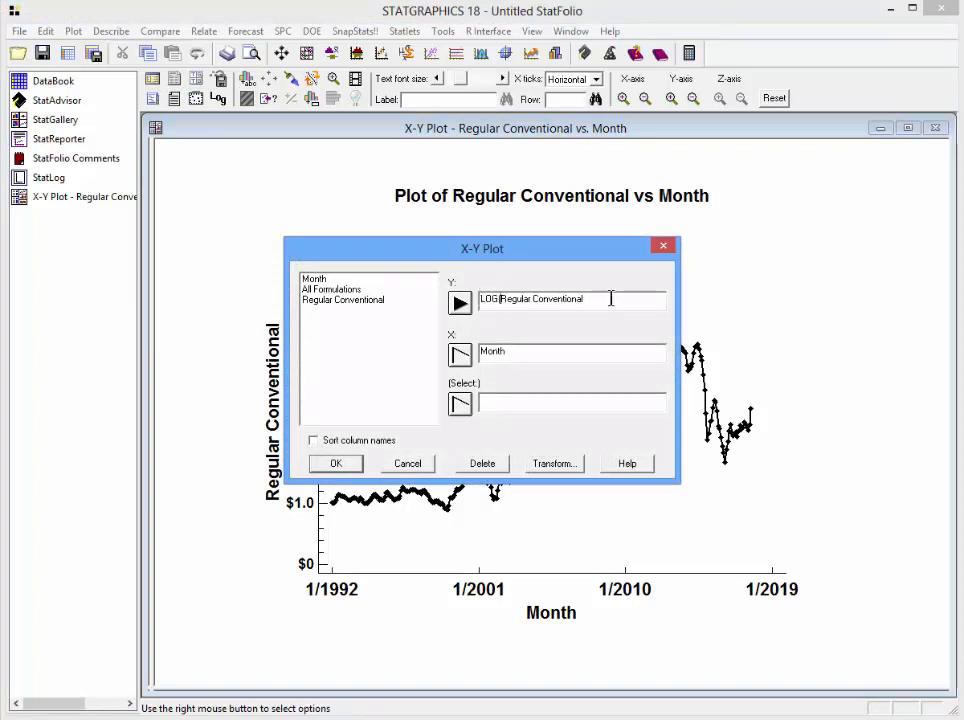
pyautogui.click(611, 298)
pyautogui.write(')')
pyautogui.click(338, 464)
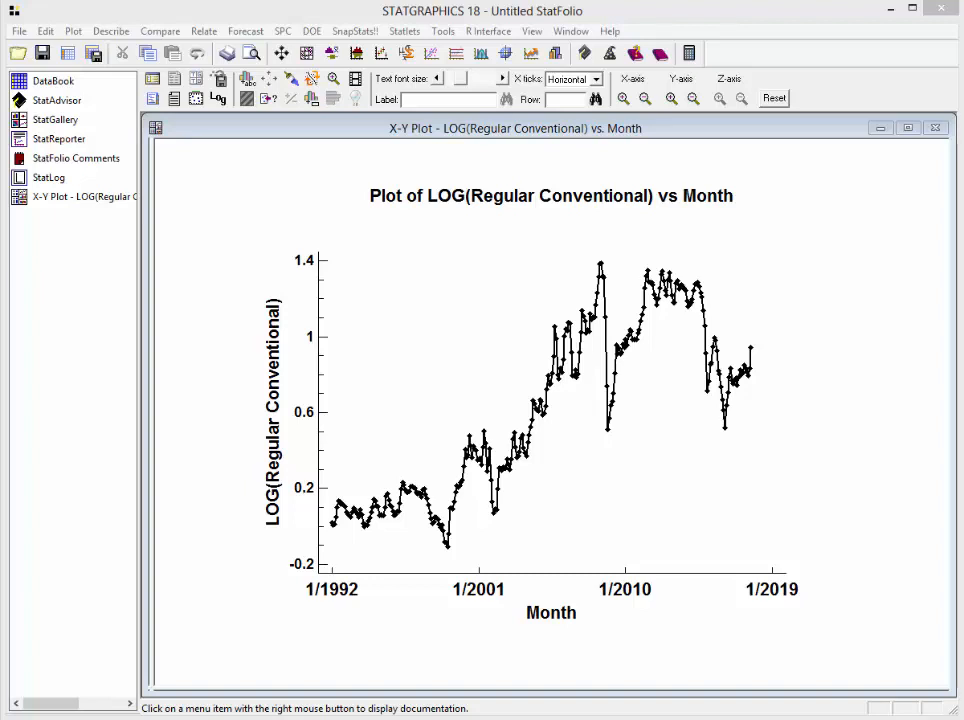
# Start a Multifactor ANOVA with LOG(Regular Conventional) as the dependent variable
pyautogui.click(163, 33)
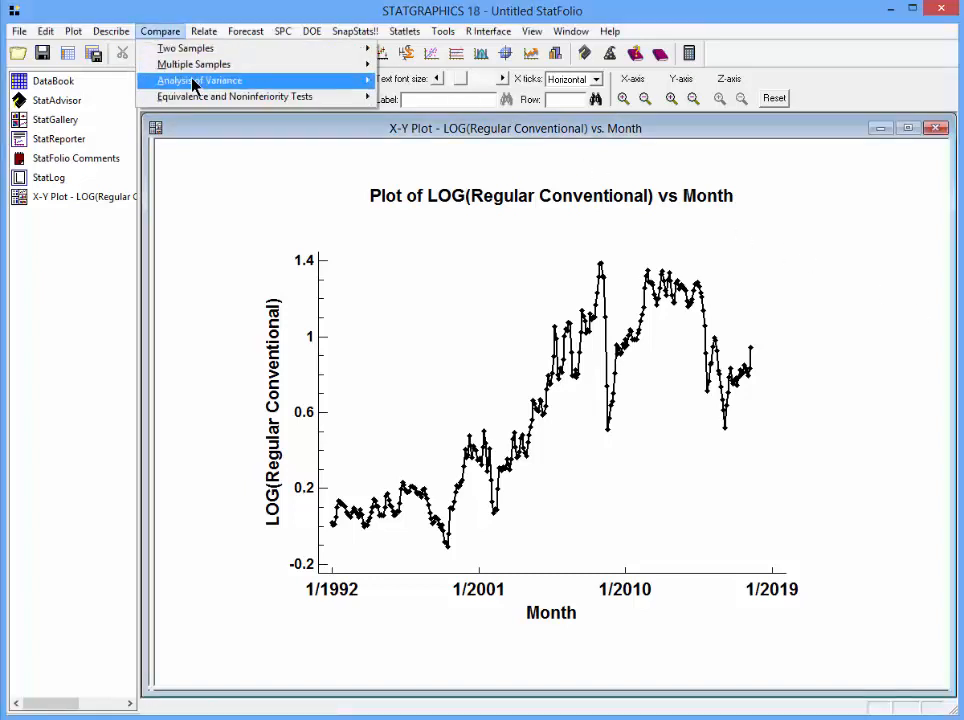
pyautogui.moveTo(196, 86)
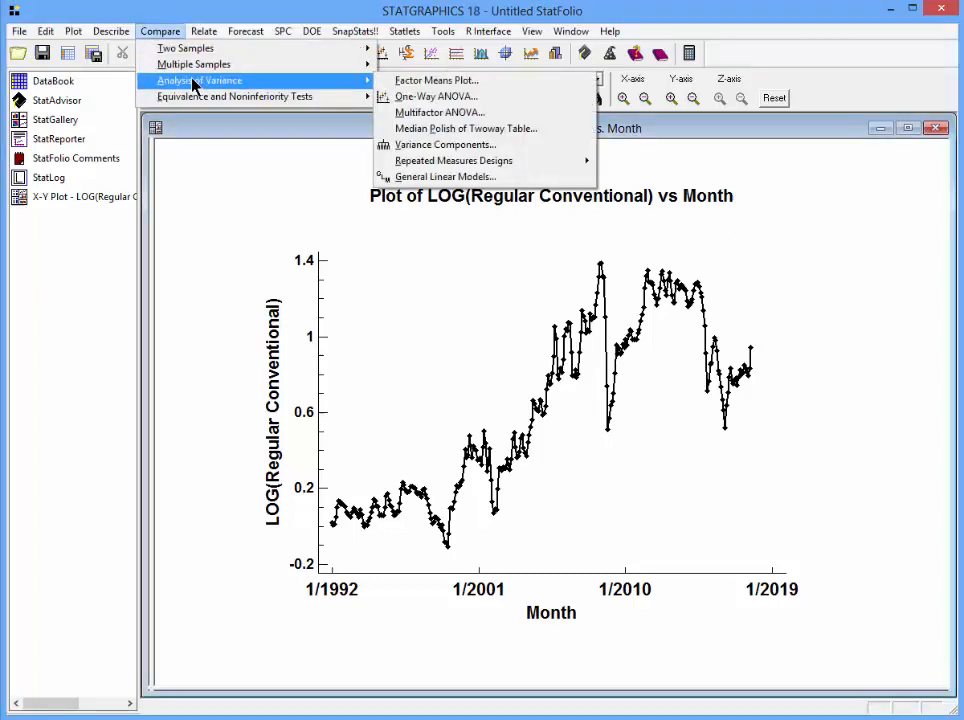
pyautogui.click(405, 113)
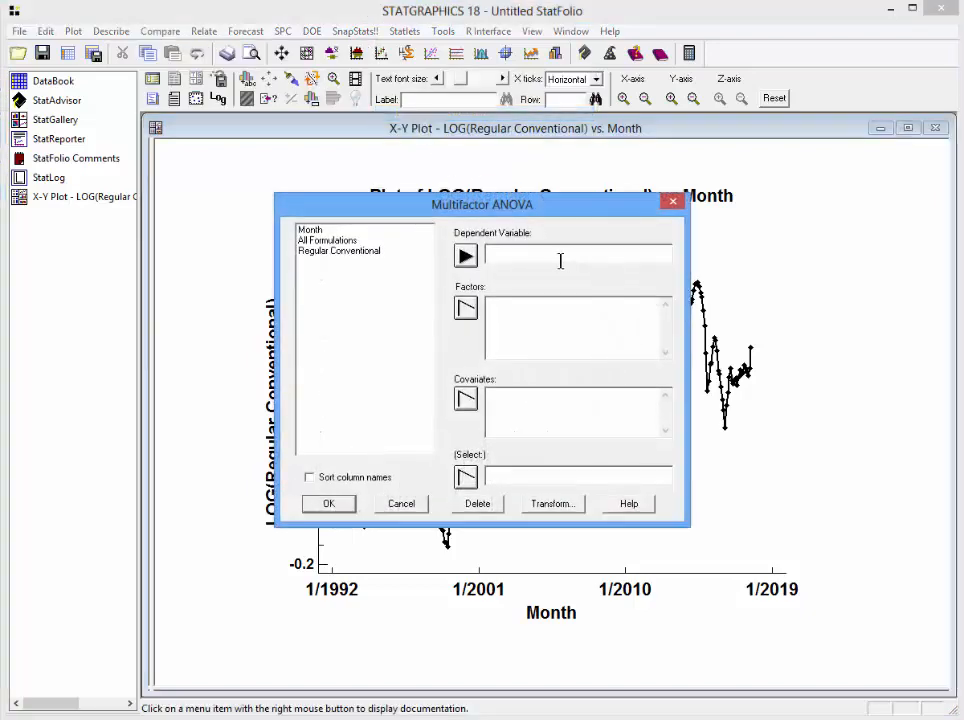
pyautogui.click(375, 251)
pyautogui.click(465, 255)
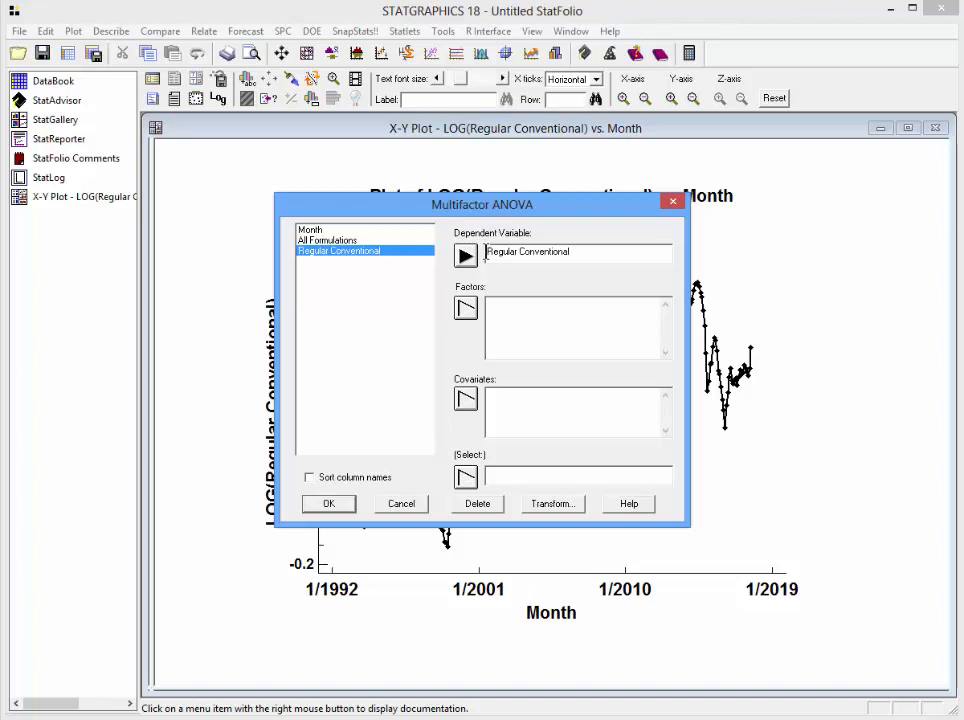
pyautogui.click(487, 252)
pyautogui.write('LOG(')
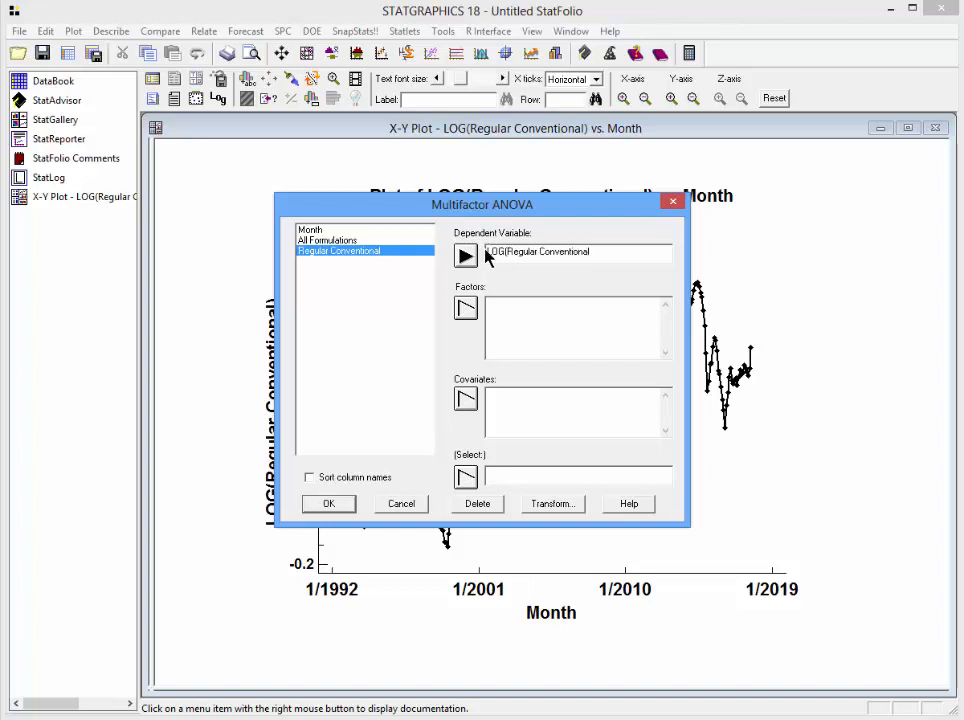
pyautogui.click(633, 252)
# Enter MONTH(Month) and YEAR(Month) as the ANOVA factors and accept the default analysis options
pyautogui.click(502, 311)
pyautogui.write('MONTH')
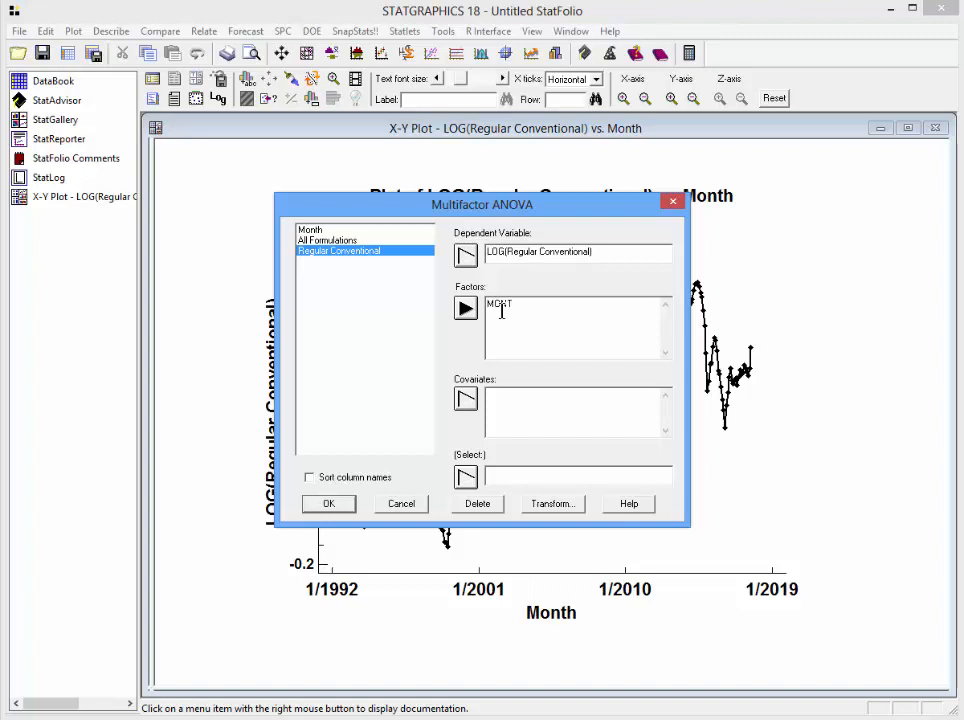
pyautogui.write('(Month)')
pyautogui.press('Return')
pyautogui.write('YEAR(Month)')
pyautogui.click(336, 506)
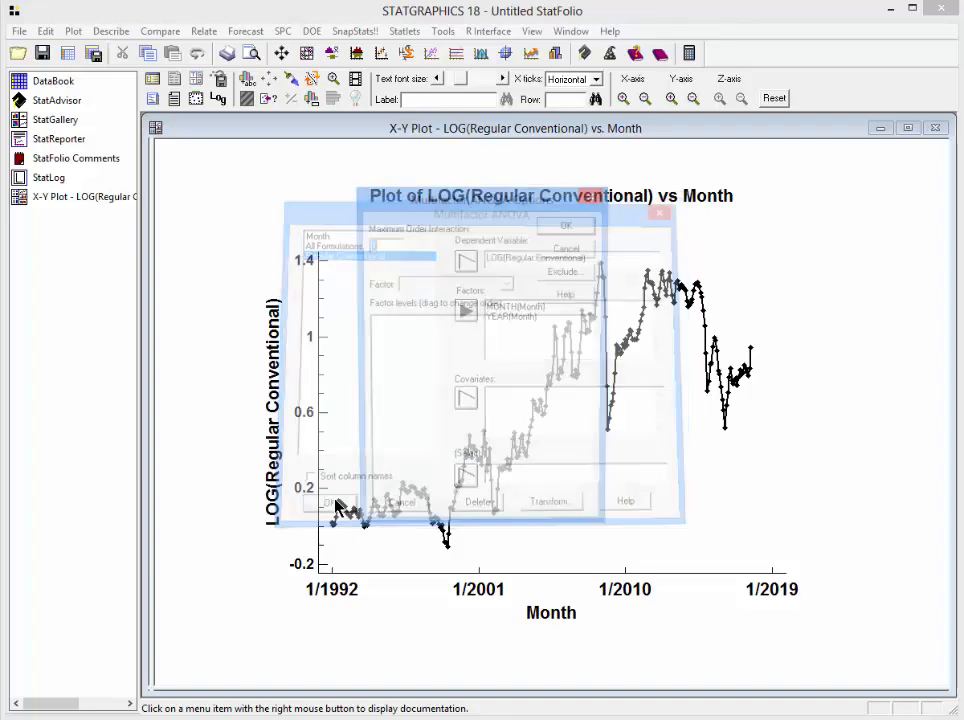
pyautogui.click(568, 225)
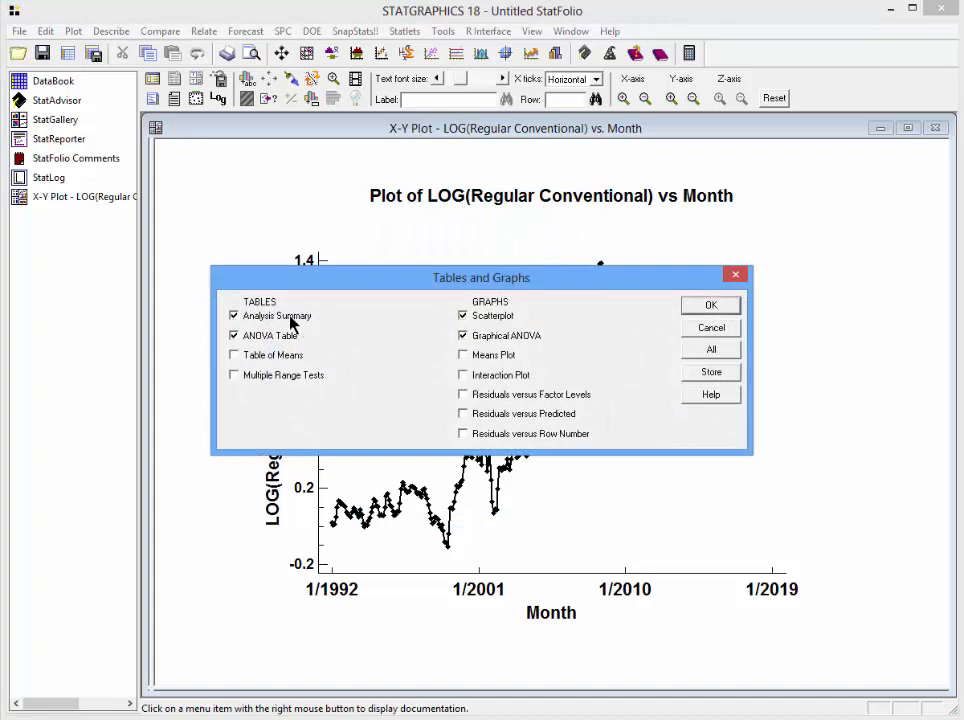
# Output the Means Plot instead of the Graphical ANOVA, and review the ANOVA table enlarged before returning to all panes
pyautogui.click(493, 337)
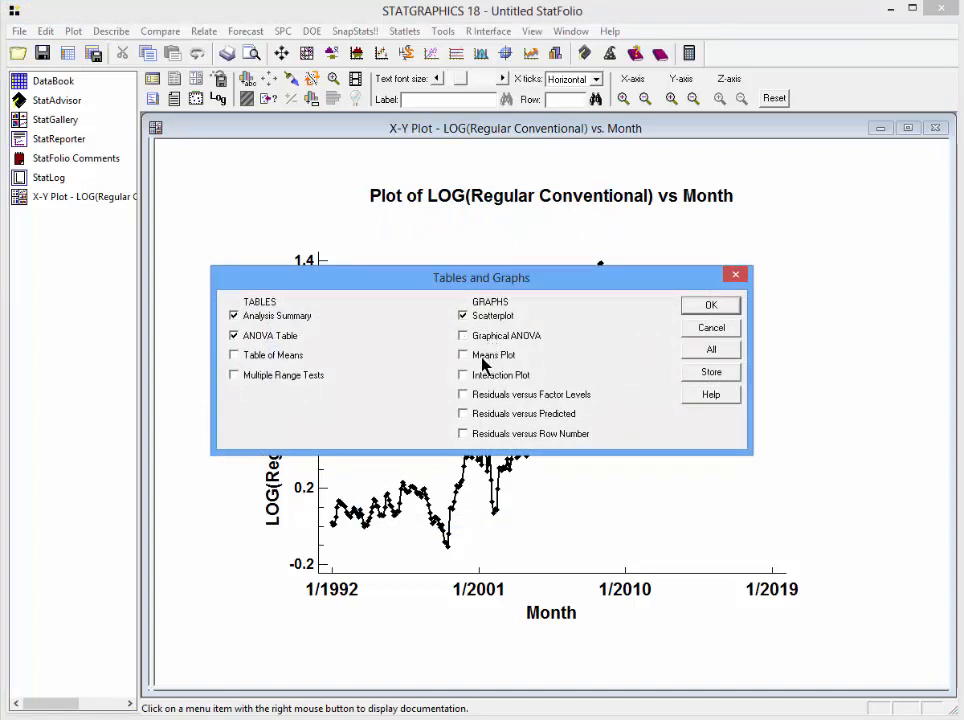
pyautogui.click(482, 358)
pyautogui.click(710, 307)
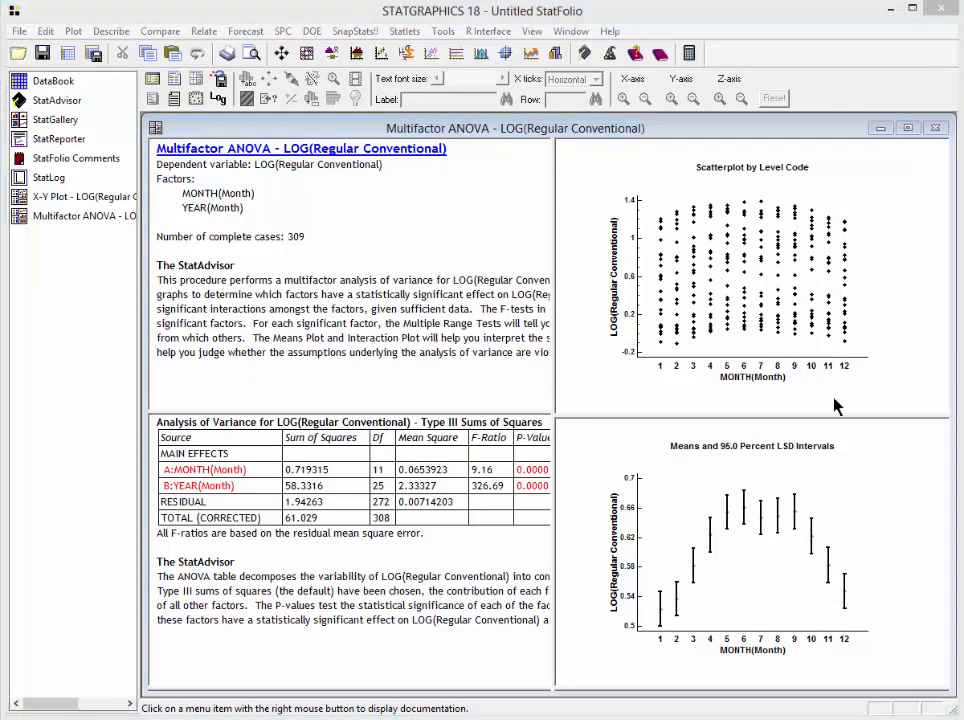
pyautogui.doubleClick(416, 531)
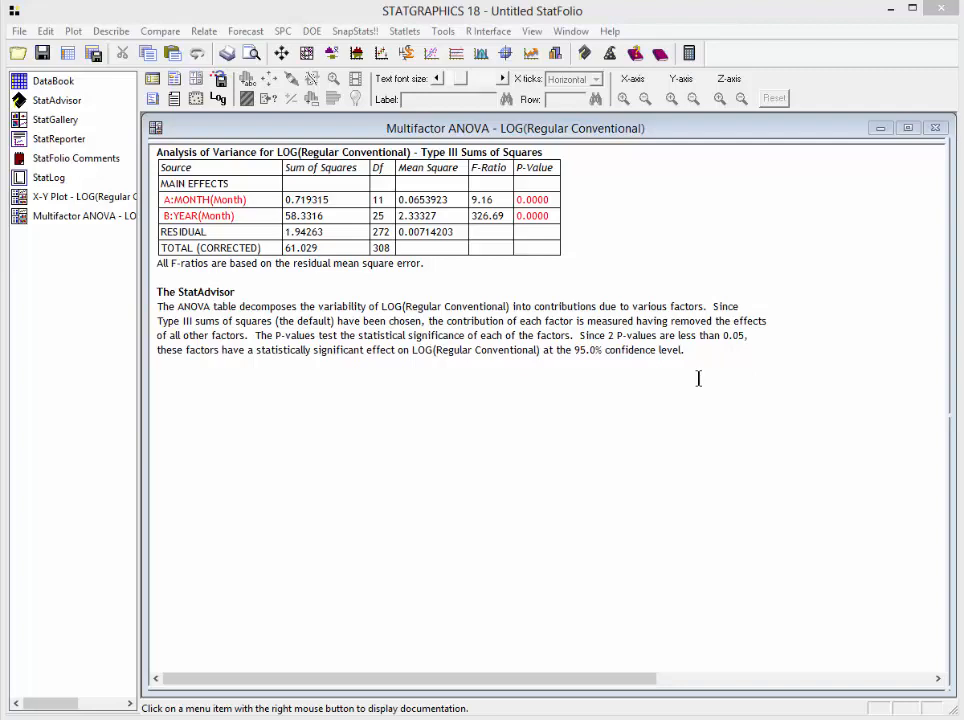
pyautogui.doubleClick(699, 379)
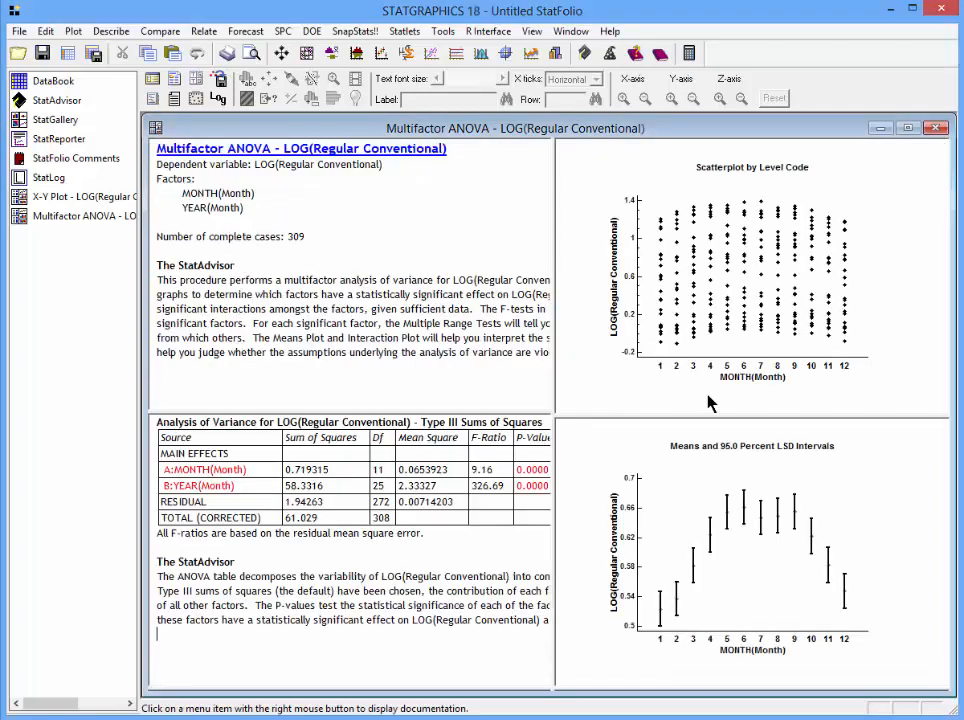
# Enlarge the means plot for MONTH(Month) and switch its interval type to Tukey HSD
pyautogui.doubleClick(800, 483)
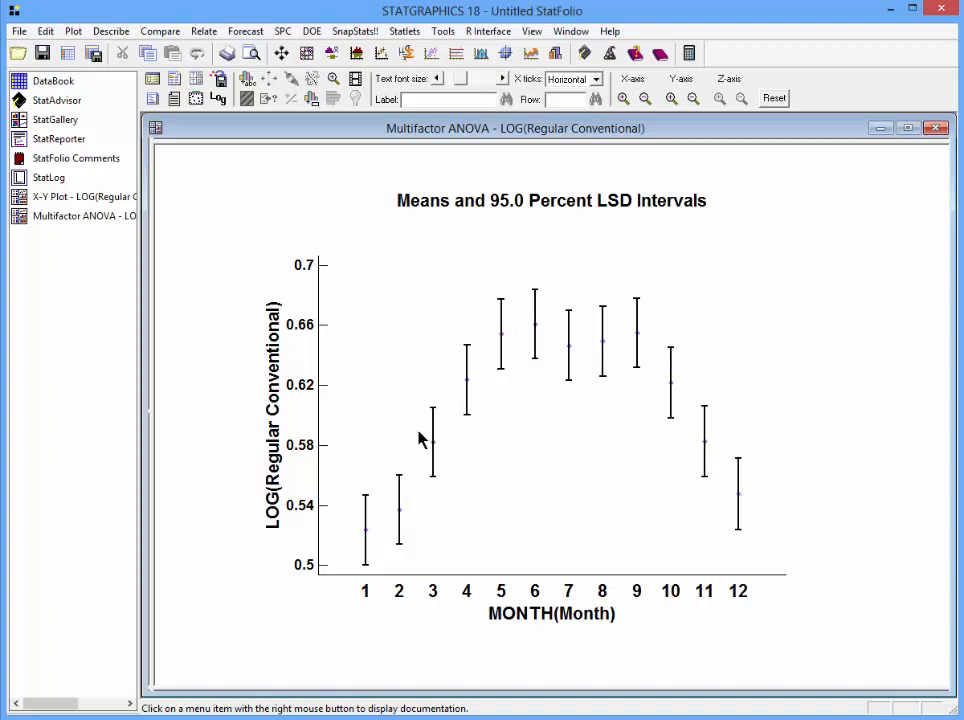
pyautogui.rightClick(673, 235)
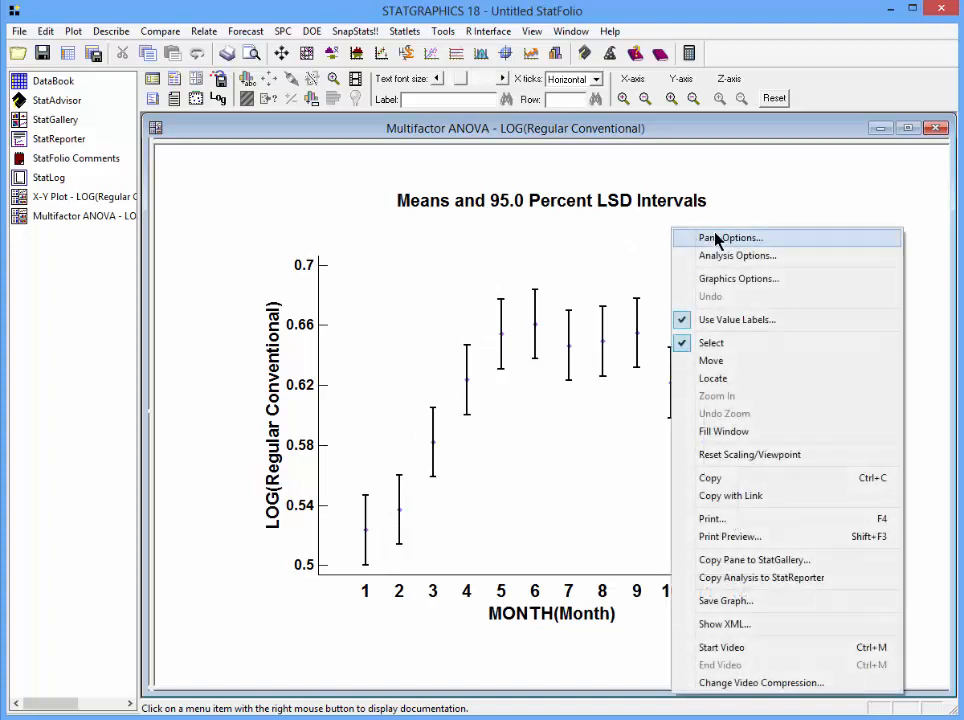
pyautogui.click(718, 242)
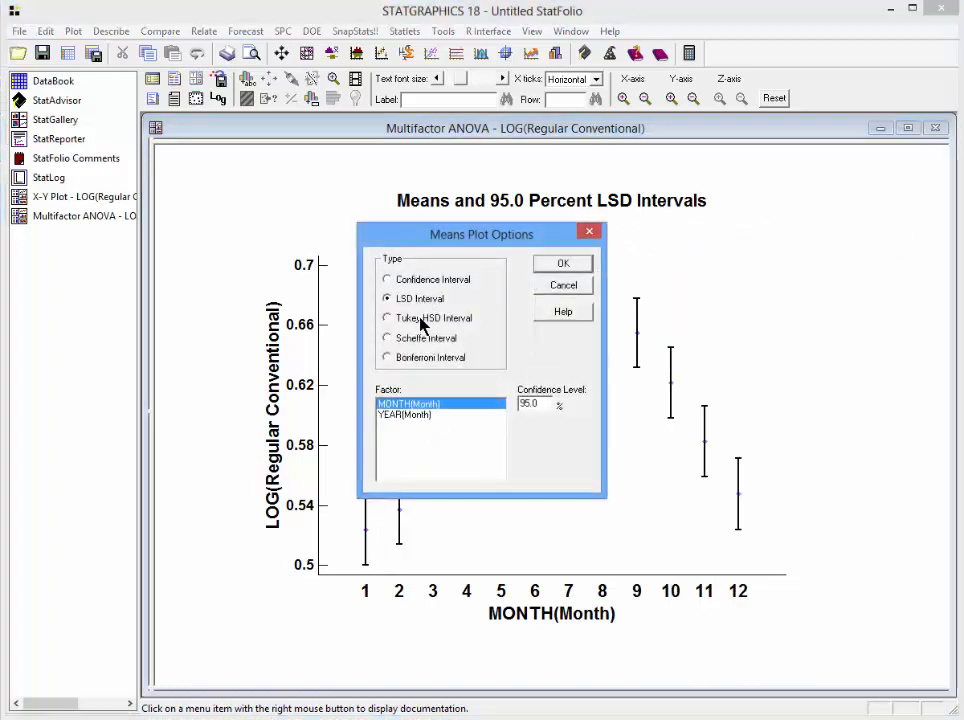
pyautogui.click(418, 318)
pyautogui.click(561, 264)
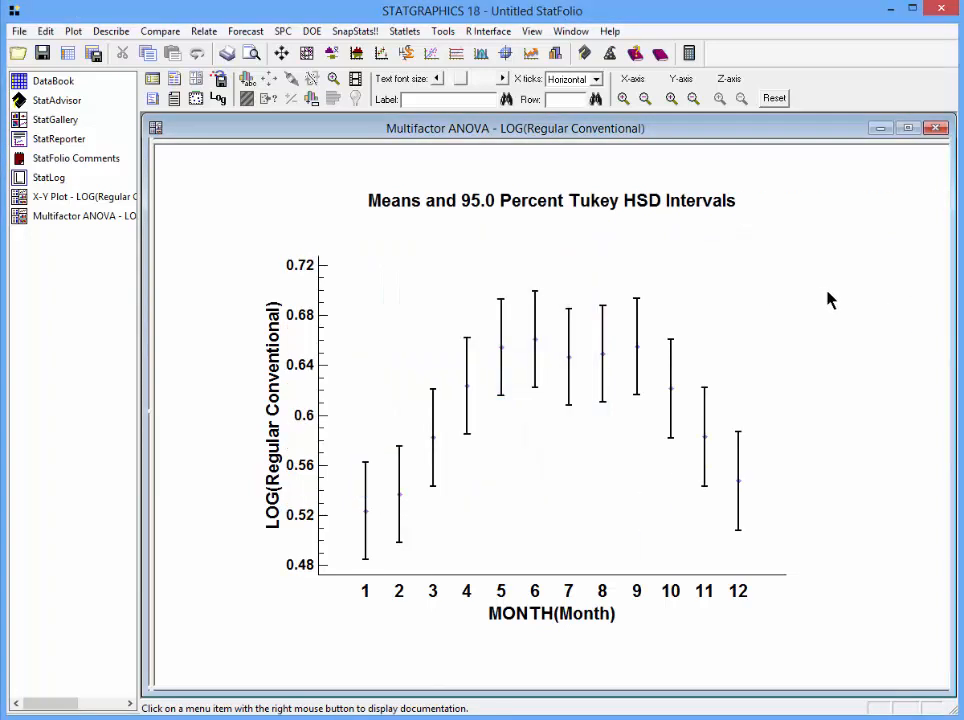